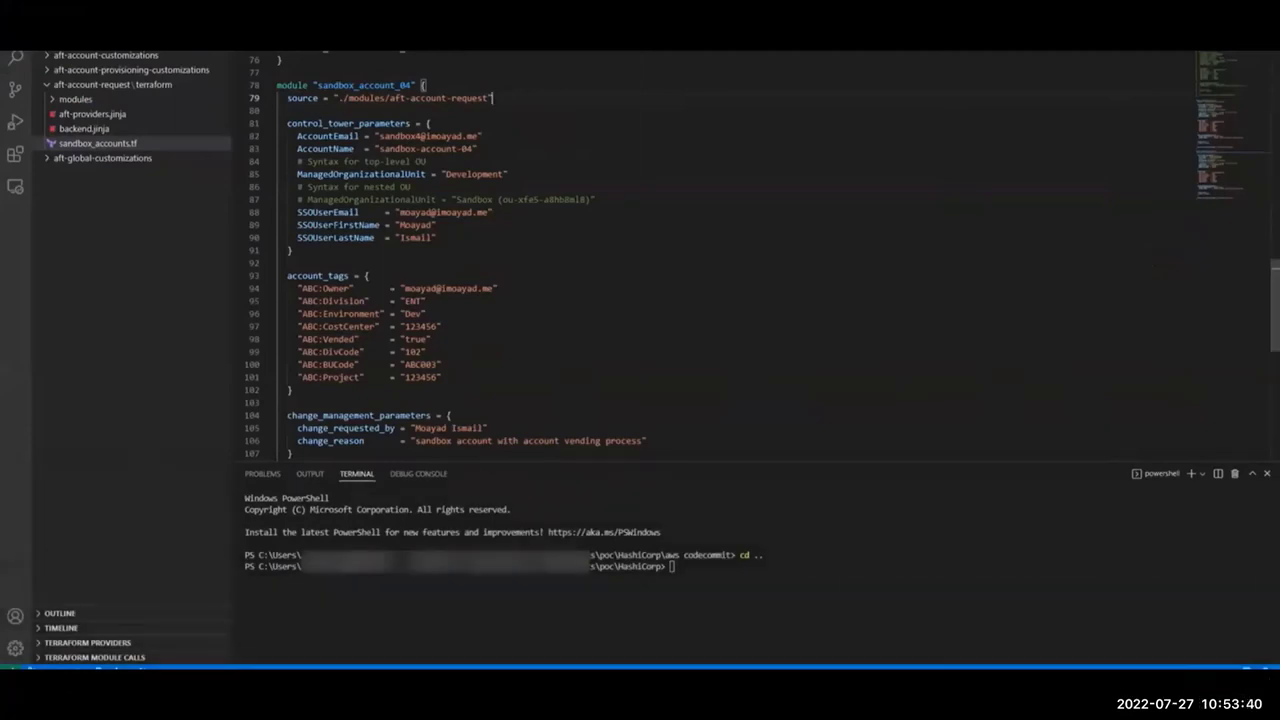
Duplicate the whole sandbox_account_04 module block at the end of sandbox_accounts.tf.
click(268, 85)
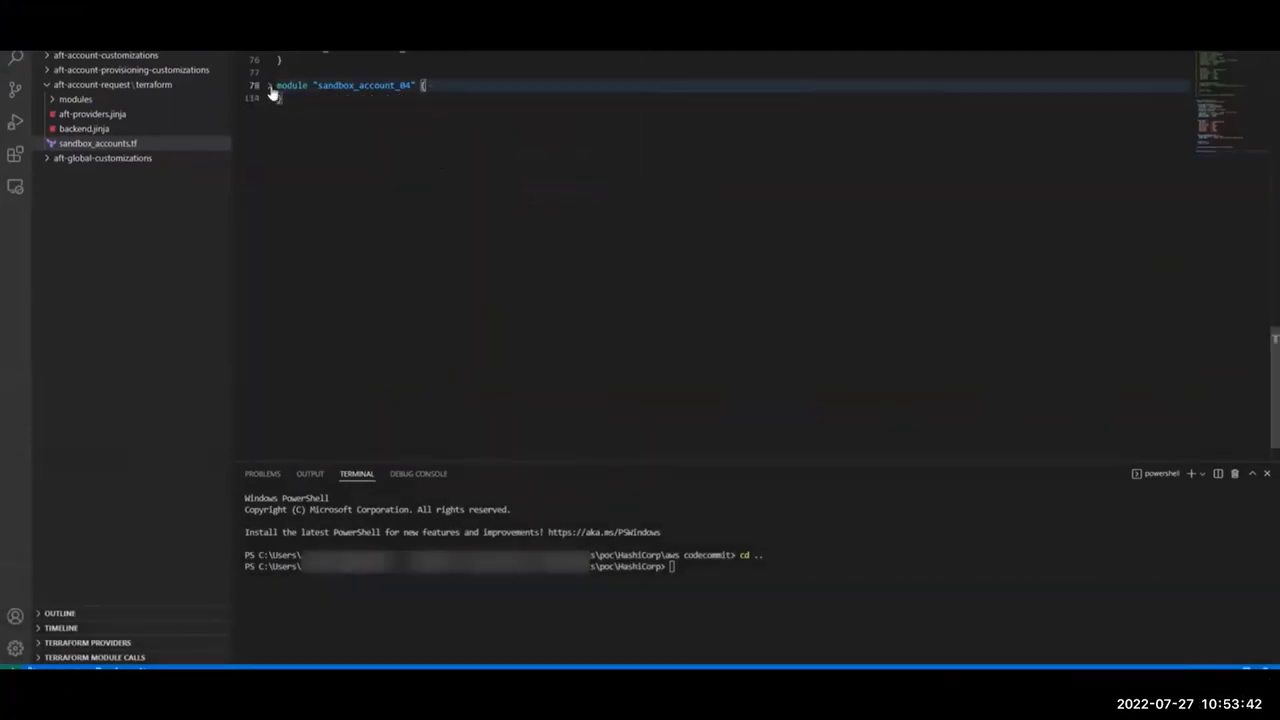
click(268, 85)
click(278, 85)
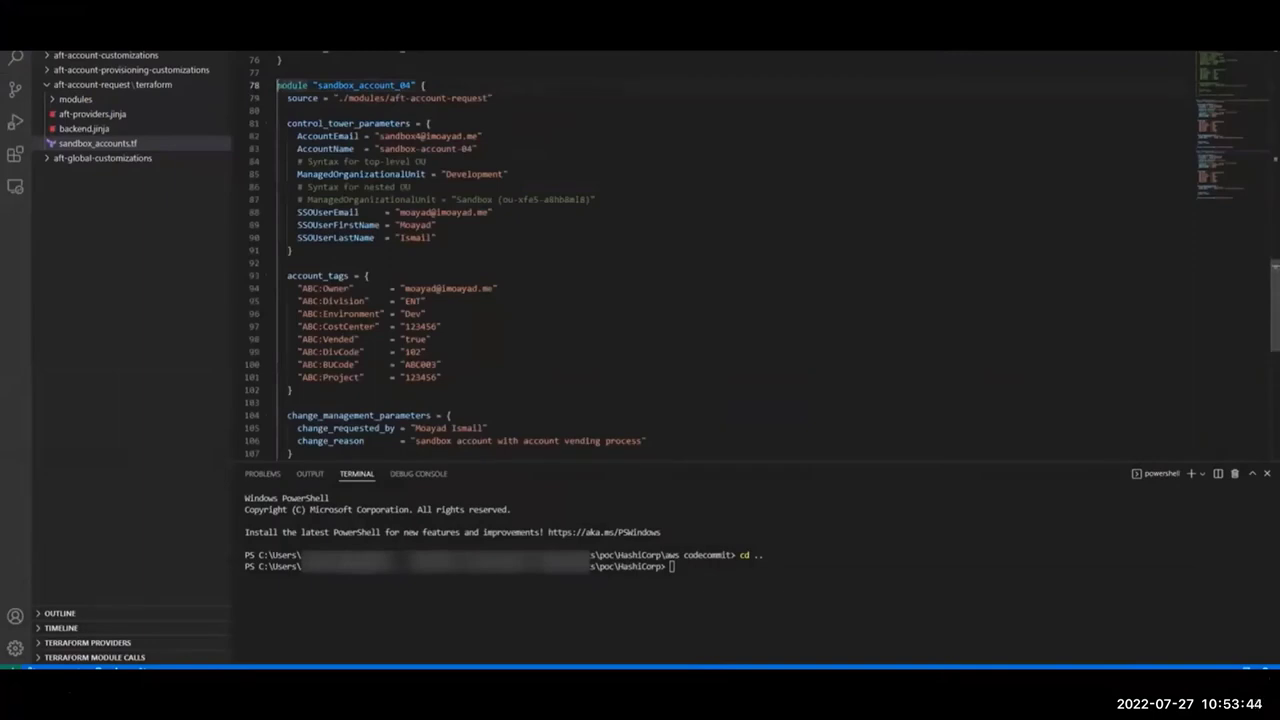
drag(278, 85, 279, 446)
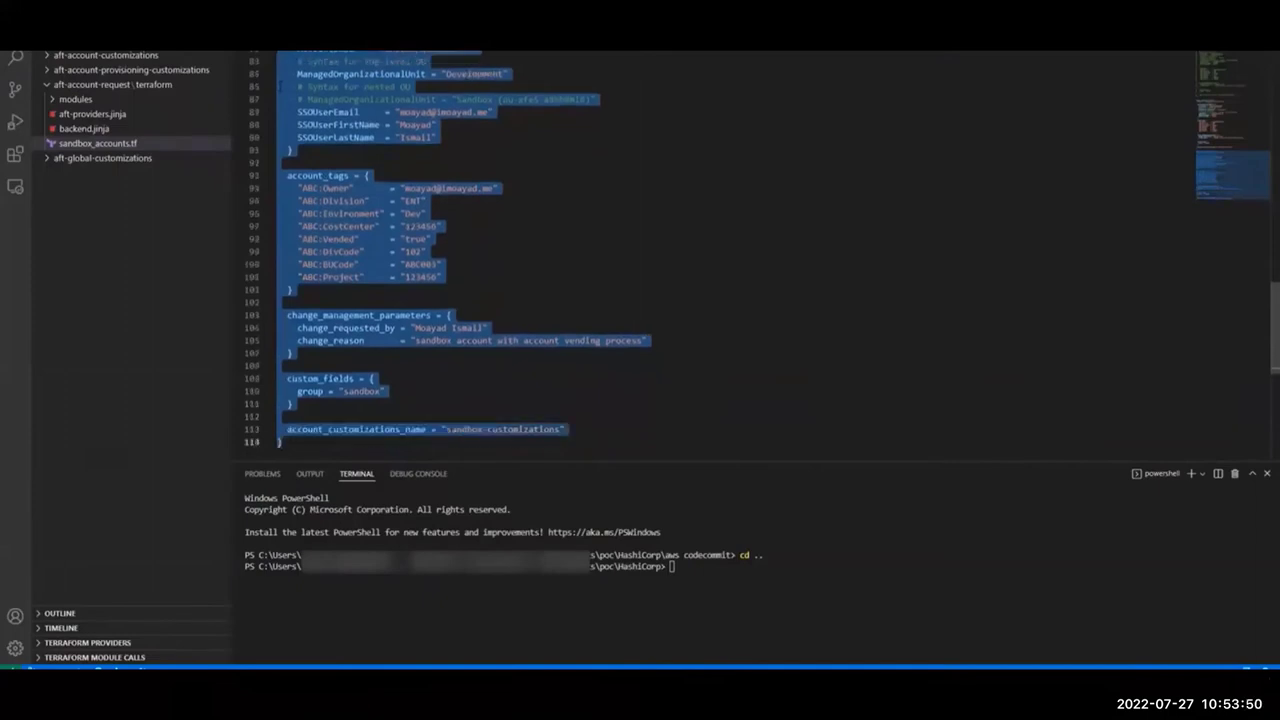
scroll(640, 250, down, 1)
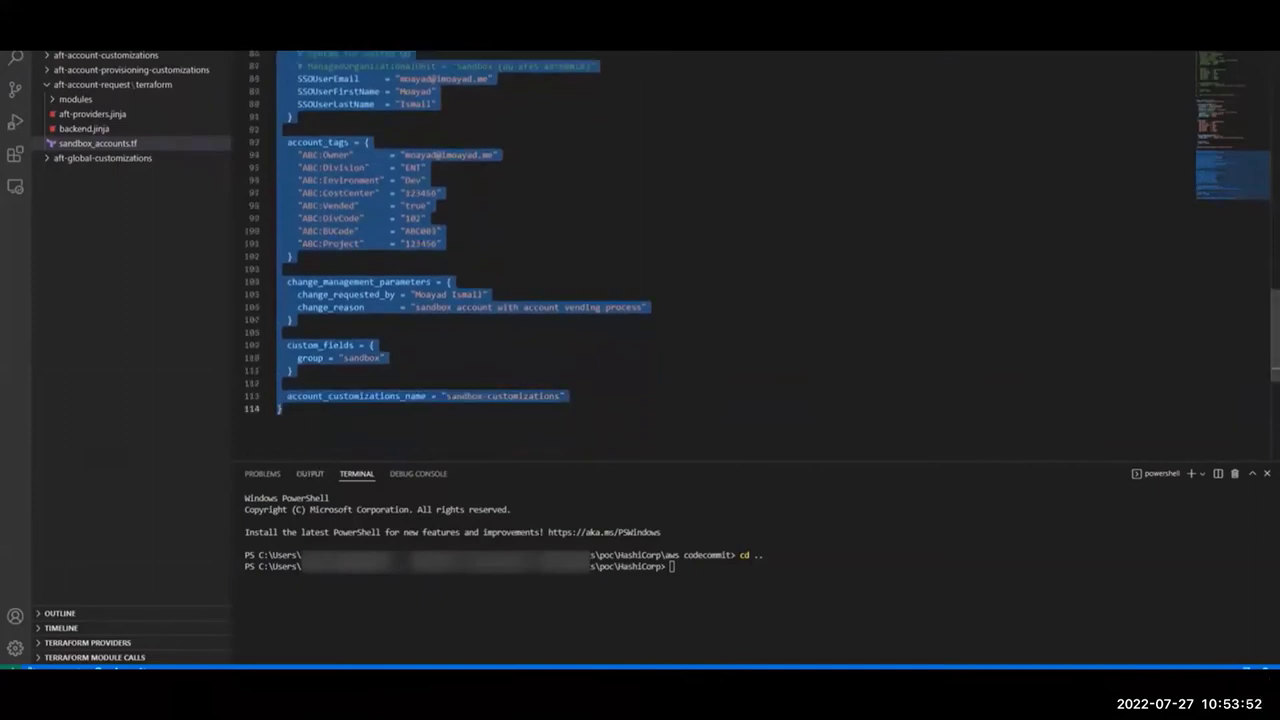
key(Escape)
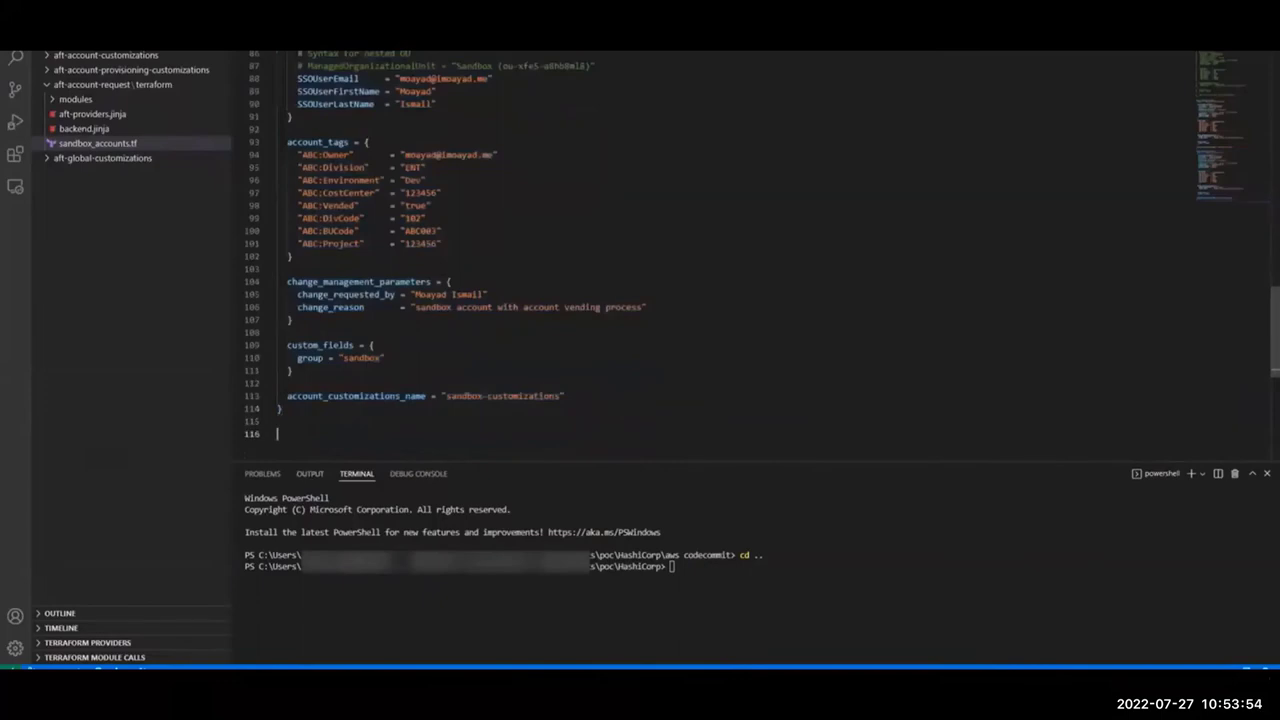
key(ctrl+v)
scroll(640, 250, up, 8)
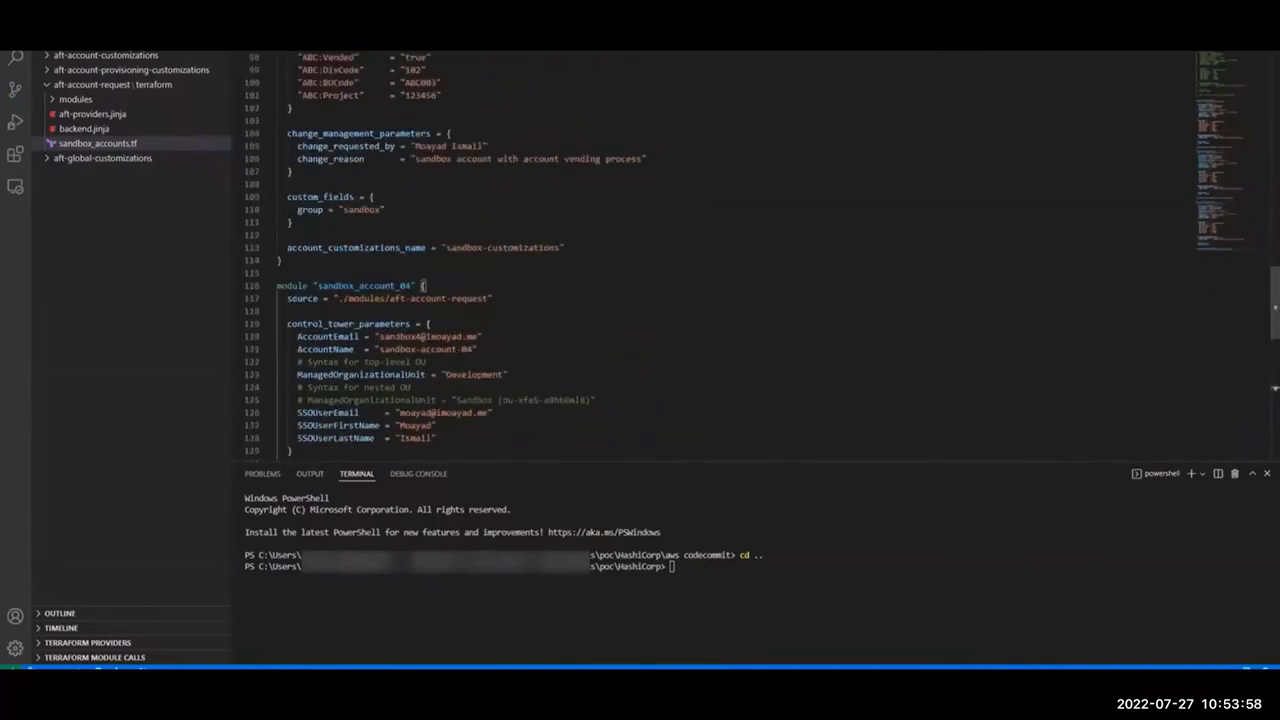
Rename the copied module to sandbox_account_05 and set its AccountName to sandbox-account-05.
click(410, 285)
key(BackSpace)
text(5)
click(472, 349)
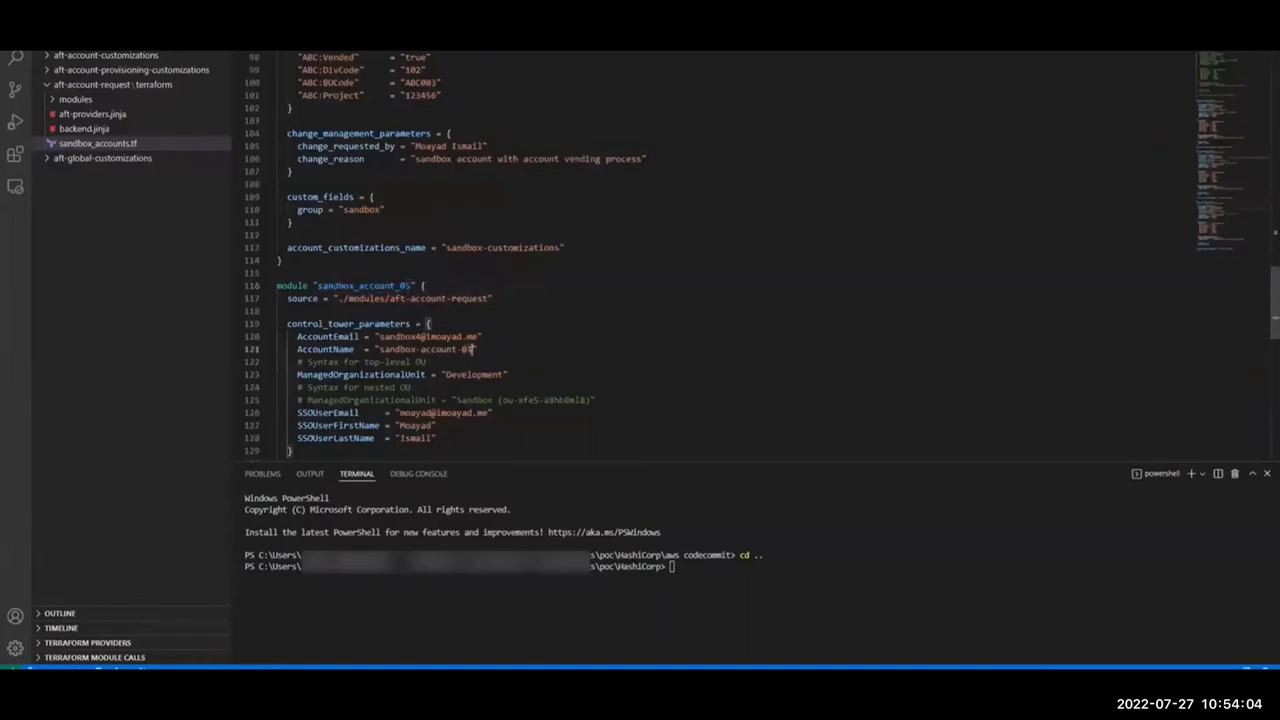
key(BackSpace)
scroll(700, 256, down, 1)
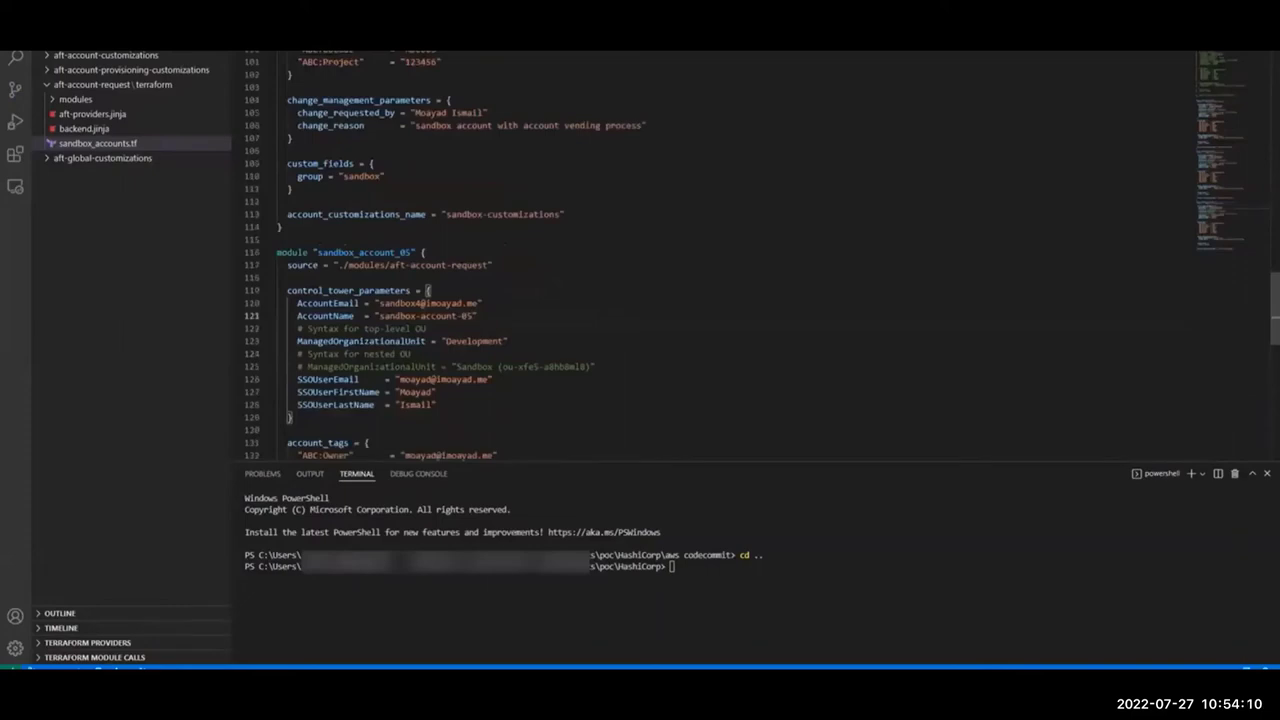
scroll(700, 256, down, 5)
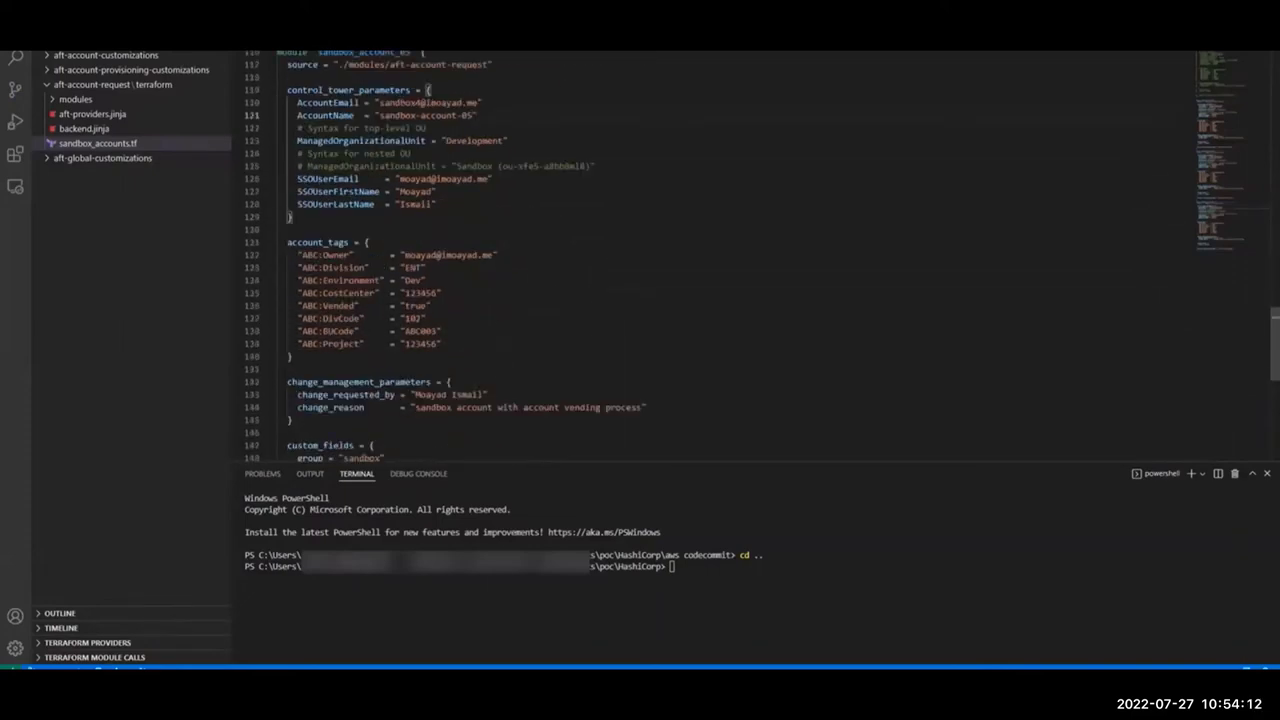
scroll(700, 256, down, 4)
Change the terminal's working directory to .\aws codecommit\aft-account-request\.
click(672, 566)
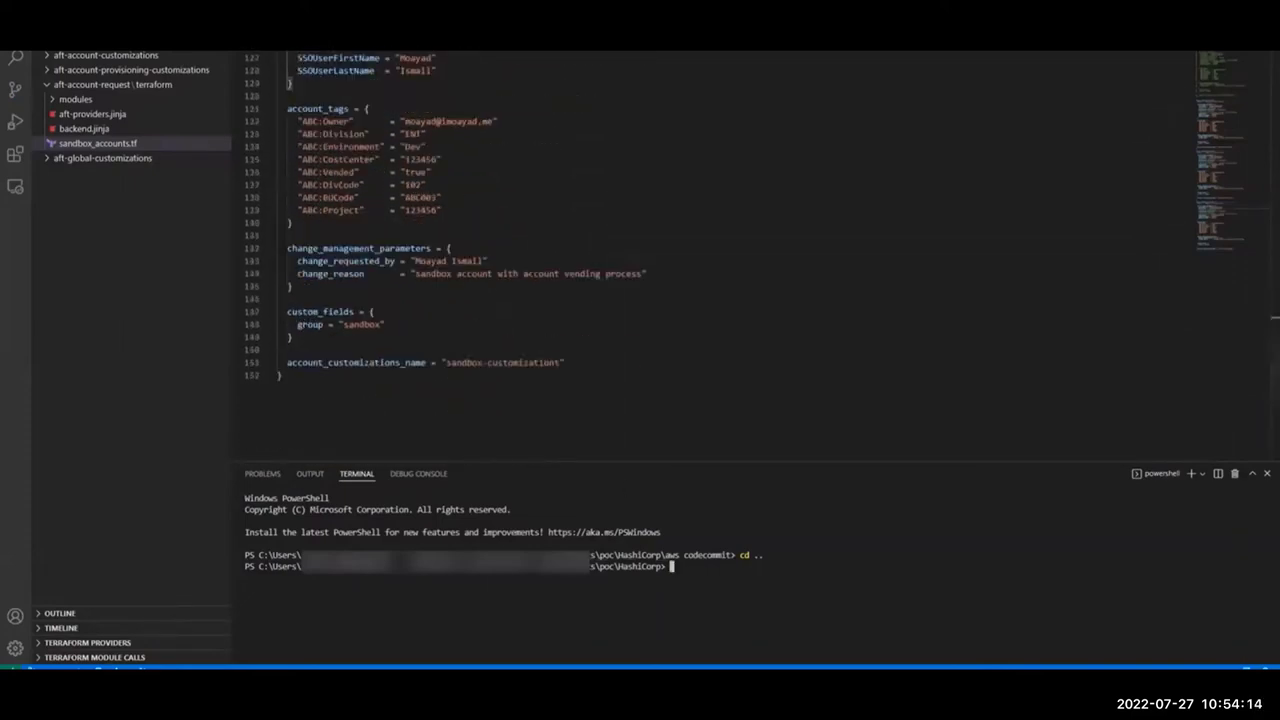
text(cd '.\aw)
key(Tab)
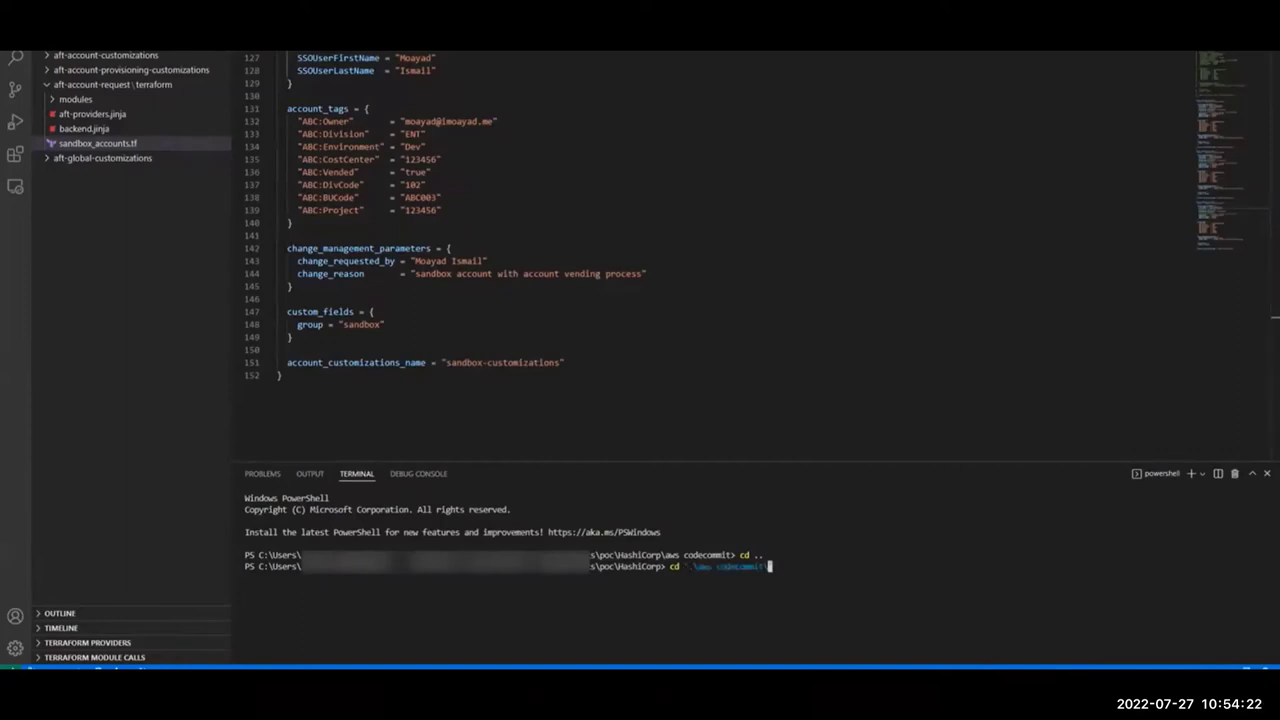
key(Right)
key(Tab)
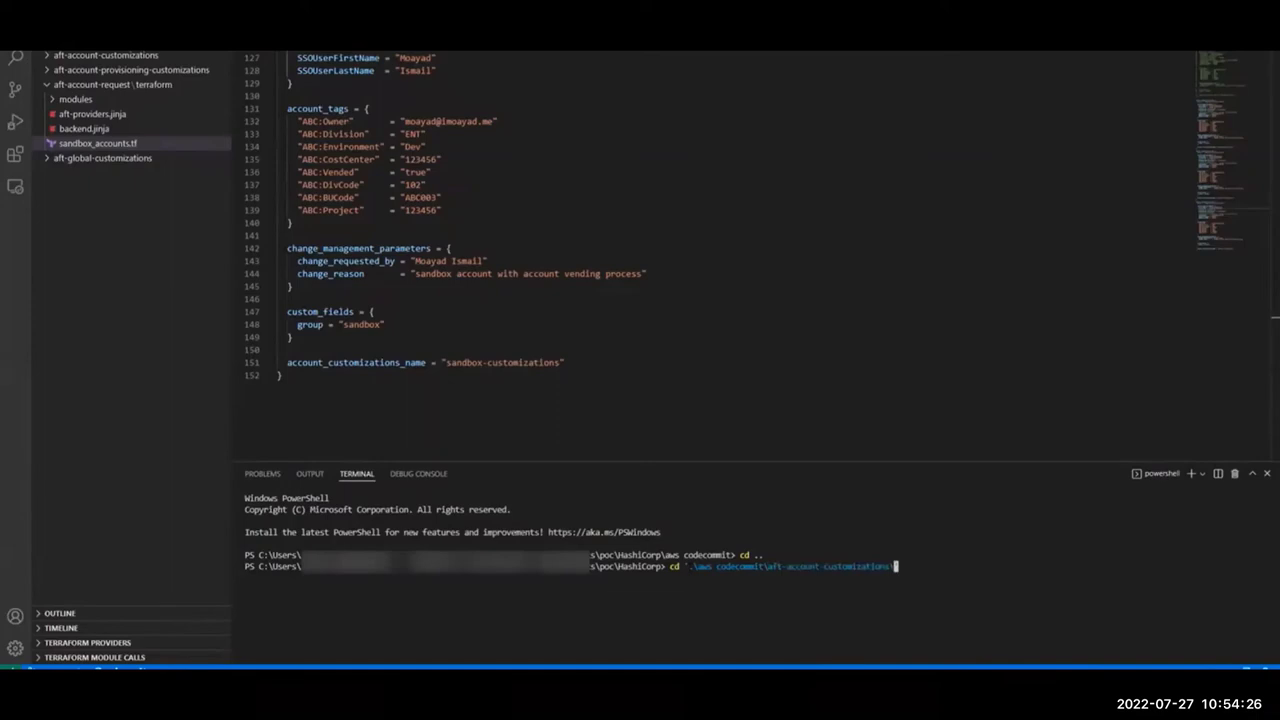
key(Tab)
key(Tab)
key(Return)
Commit all changes in the repository with the message "commit for team blah" and push them to the remote.
text(git add .)
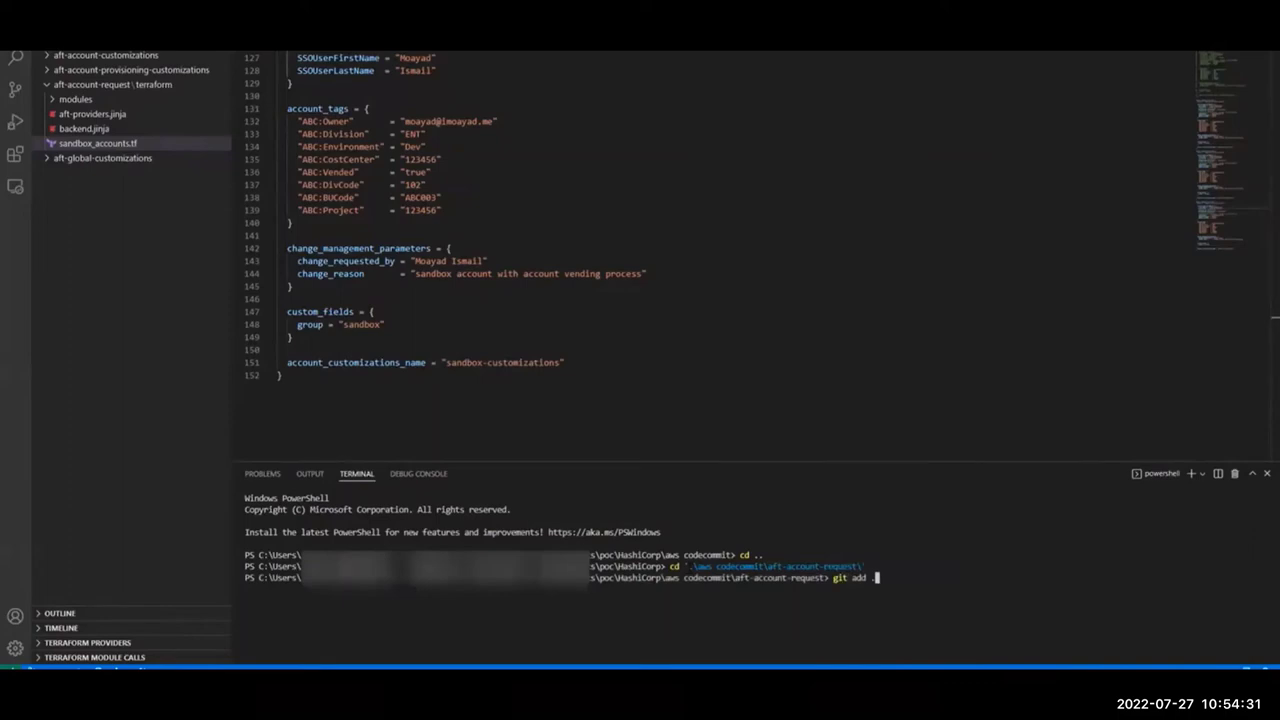
key(Return)
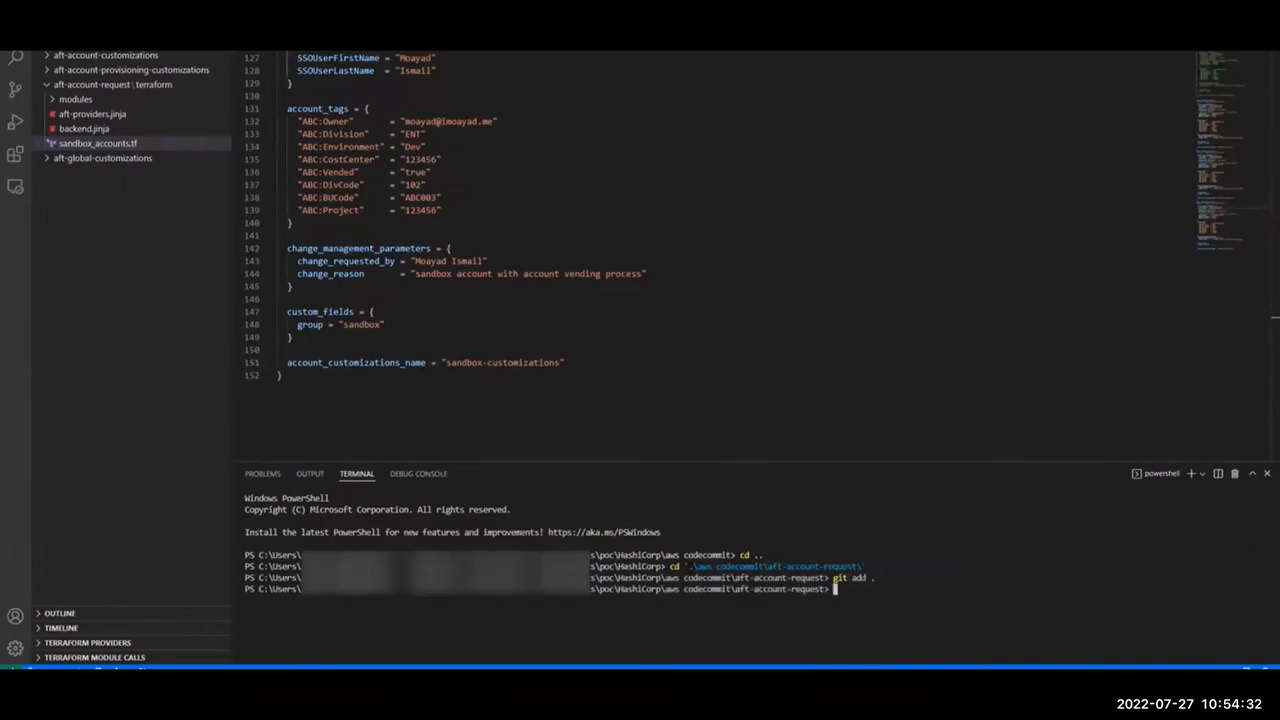
text(git commit -m"commit for )
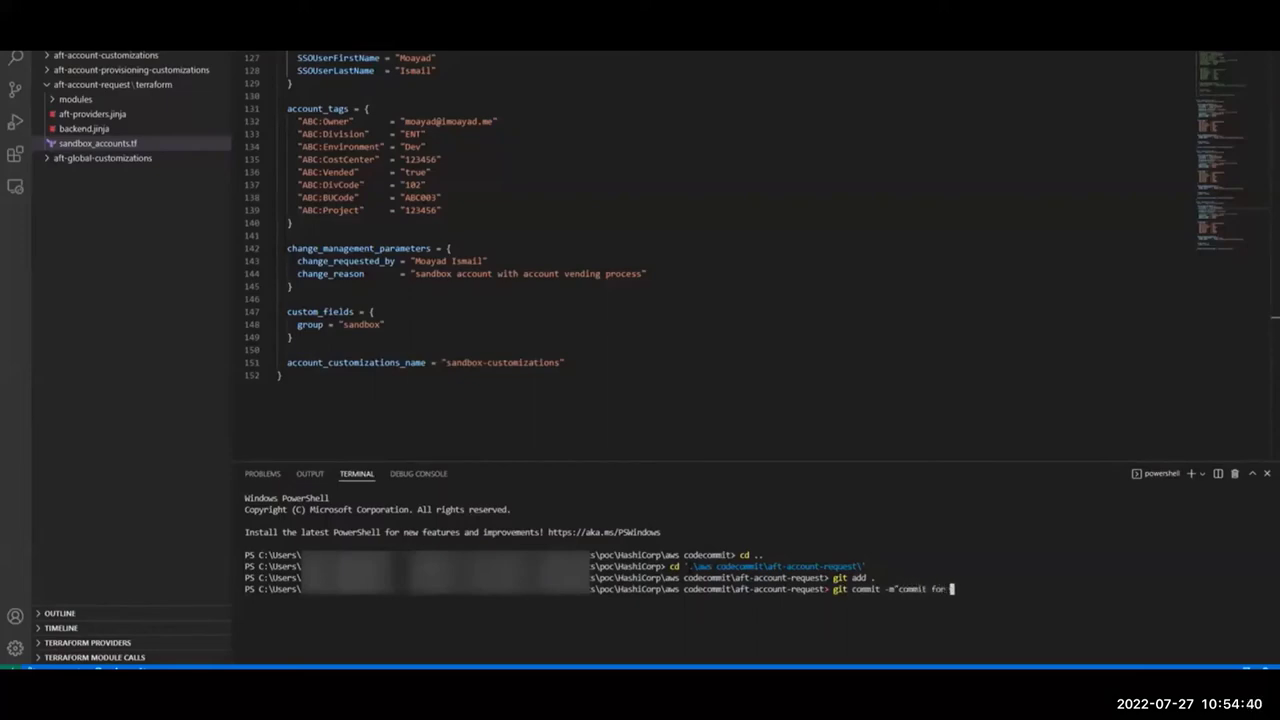
text(team blah")
key(Return)
text(git push)
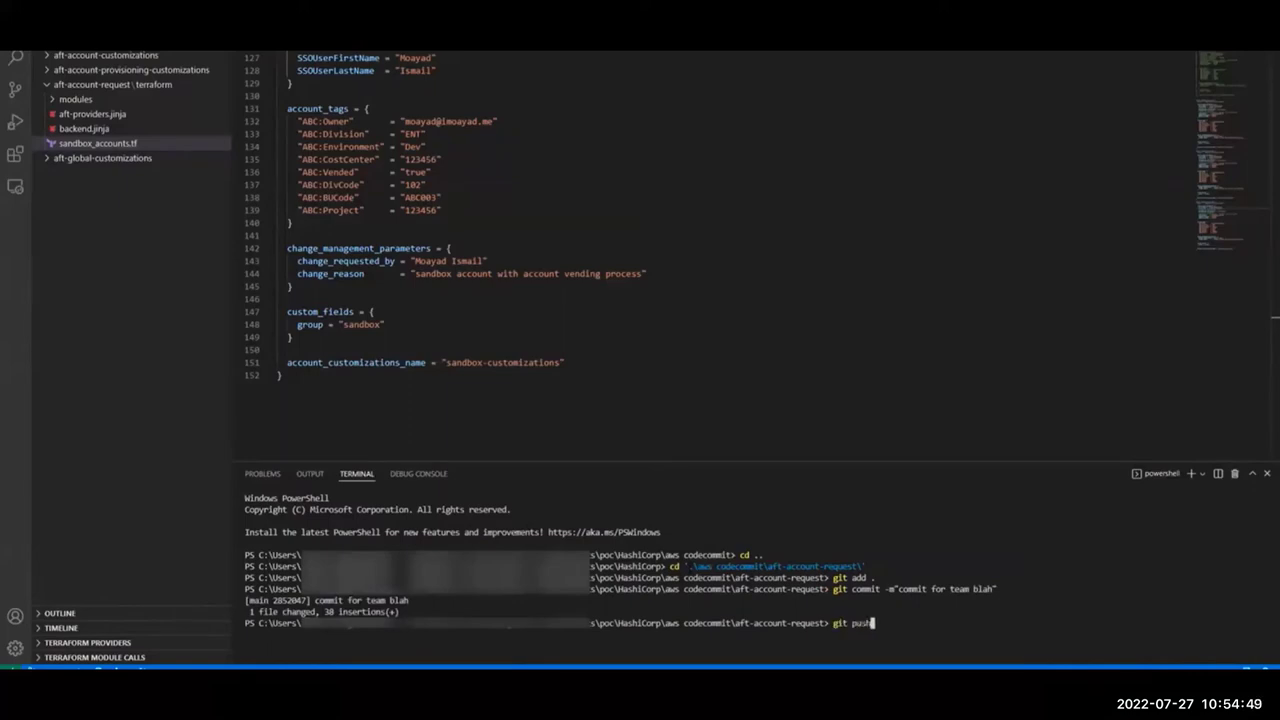
key(Return)
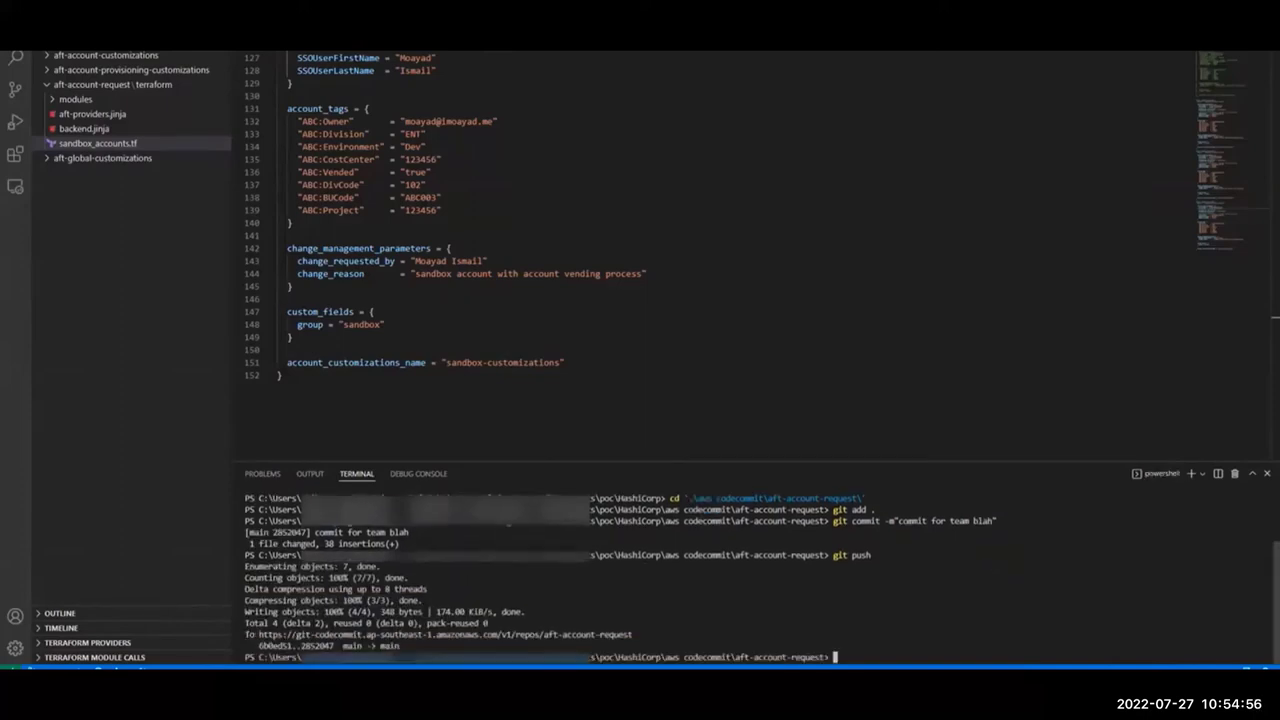
Switch to the AWS CodePipeline console and inspect the ct-aft-account-request pipeline with its latest commit.
key(alt+Tab)
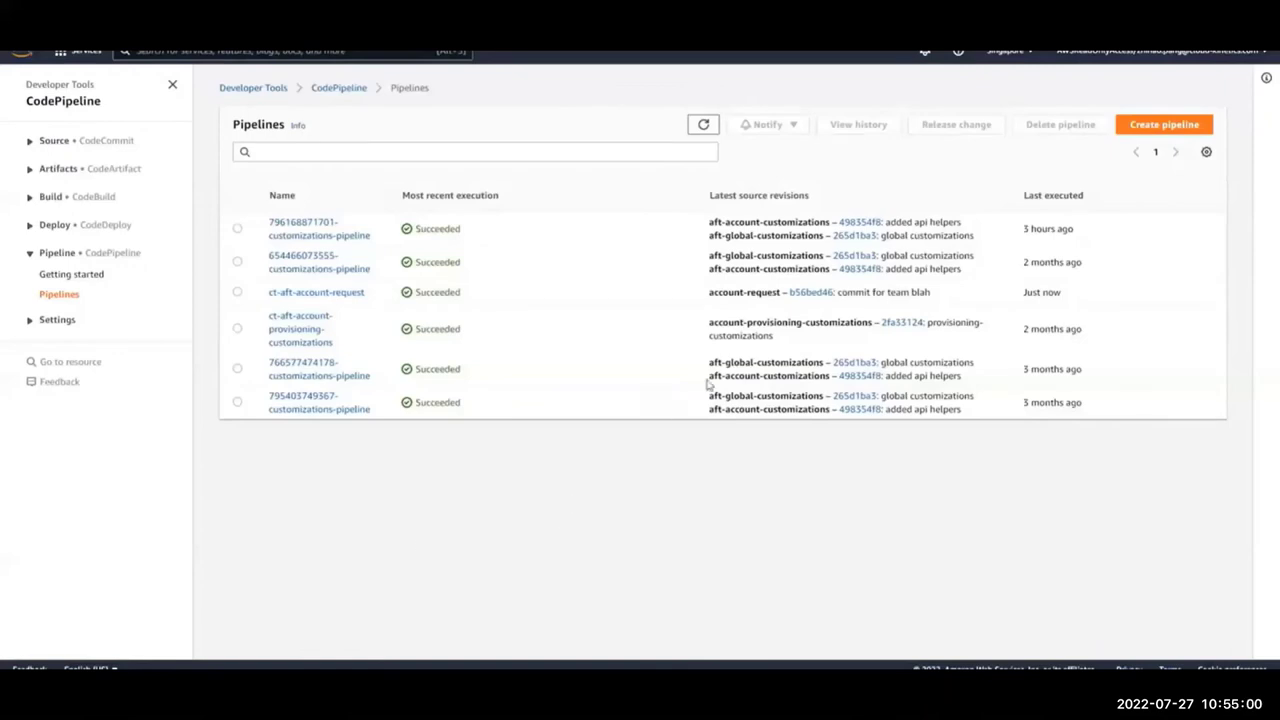
drag(837, 292, 938, 303)
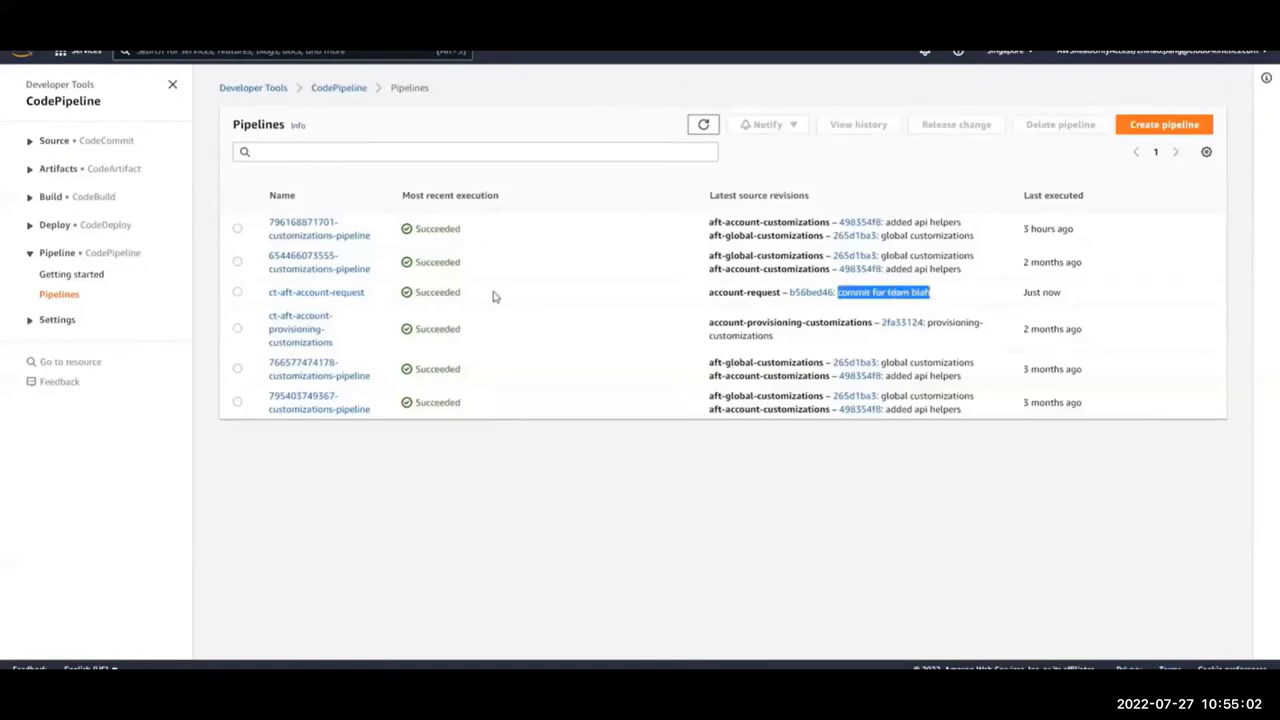
click(350, 293)
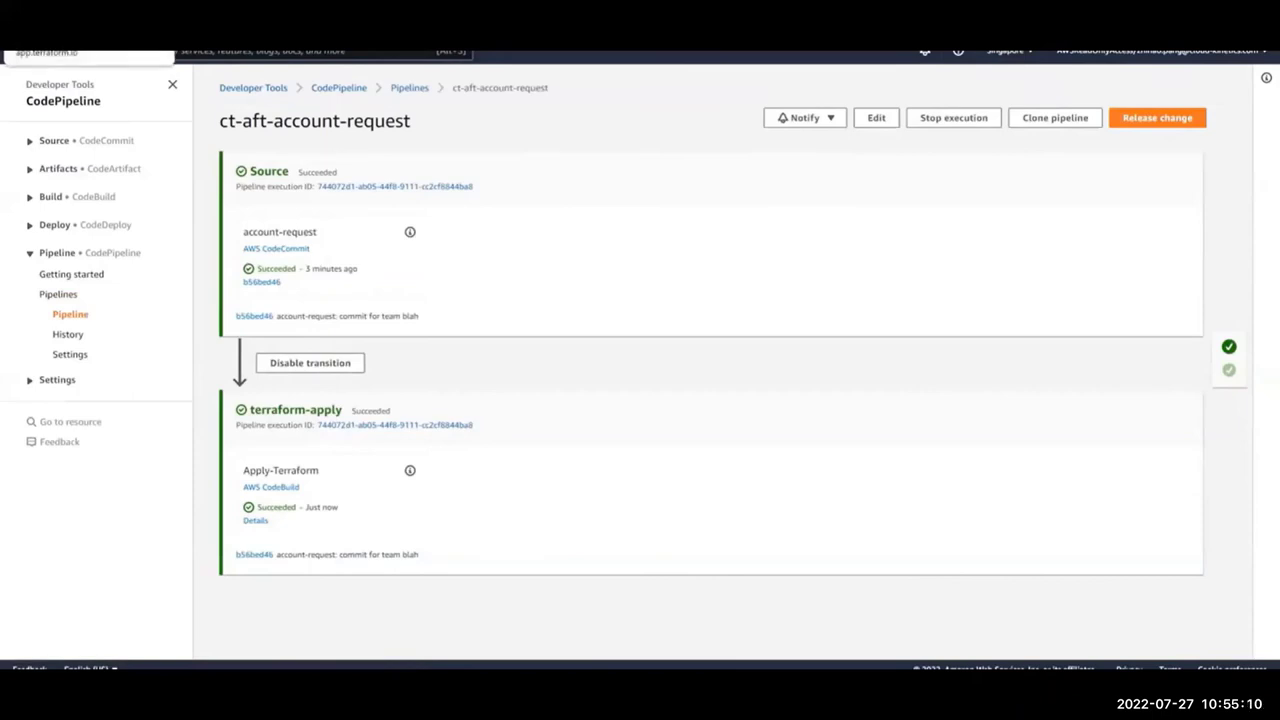
Check the DynamoDB tables, and the Service Catalog portfolios and admin product list in the current AWS account.
click(120, 50)
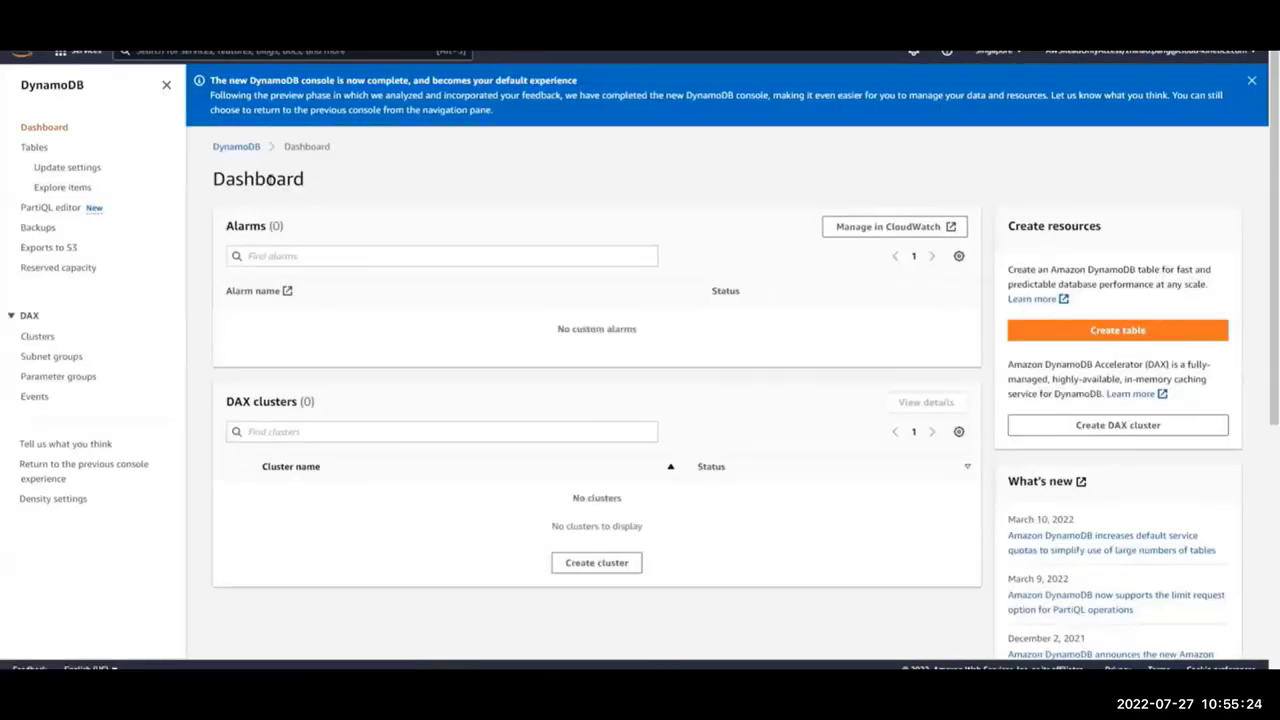
click(45, 150)
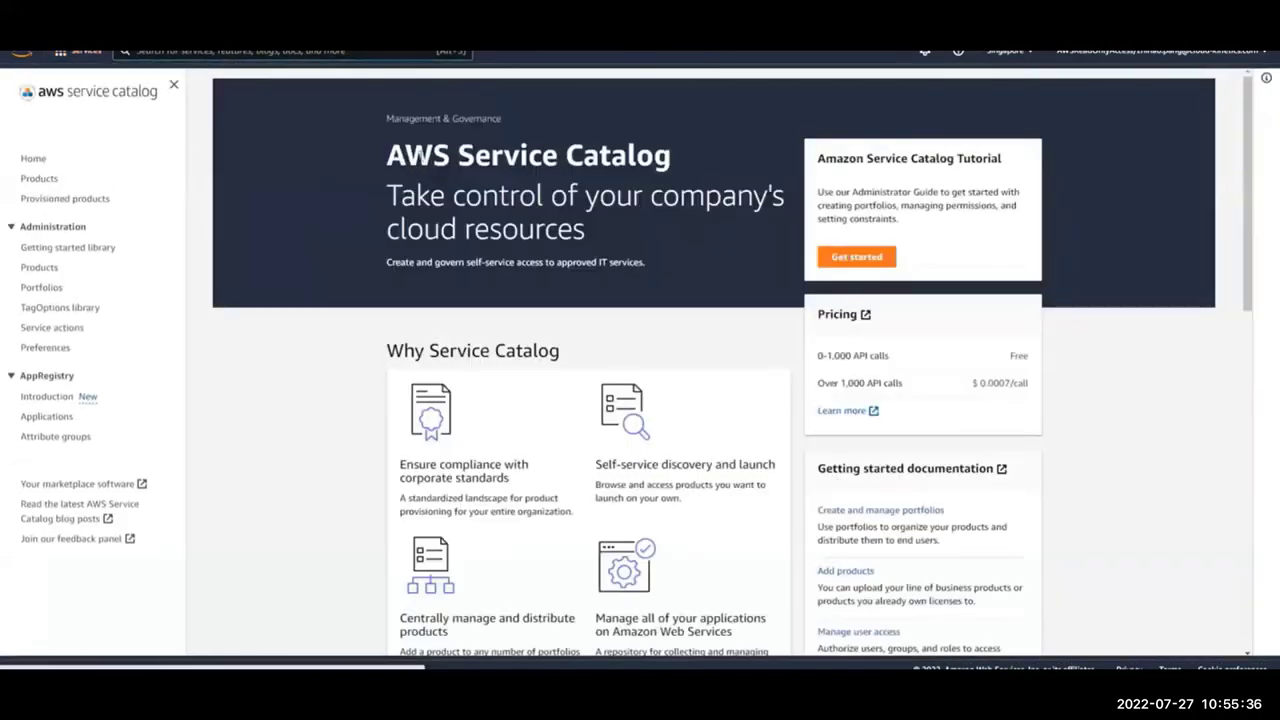
click(47, 289)
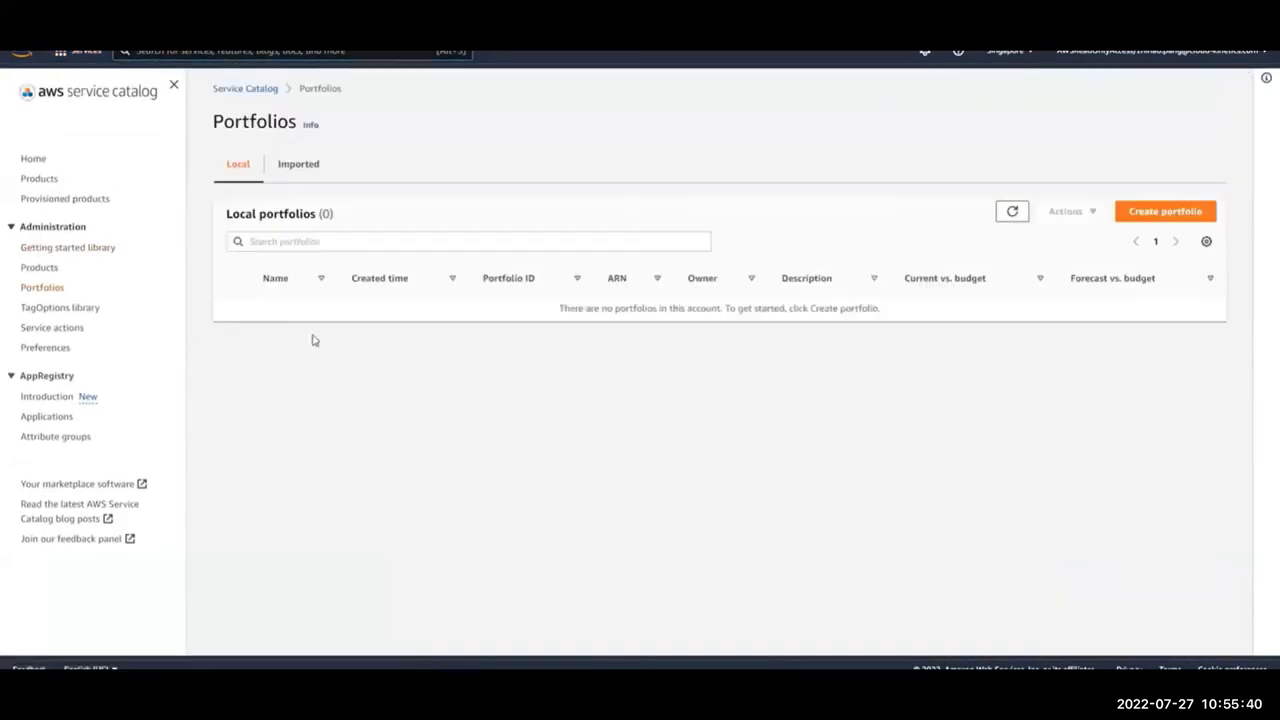
click(40, 267)
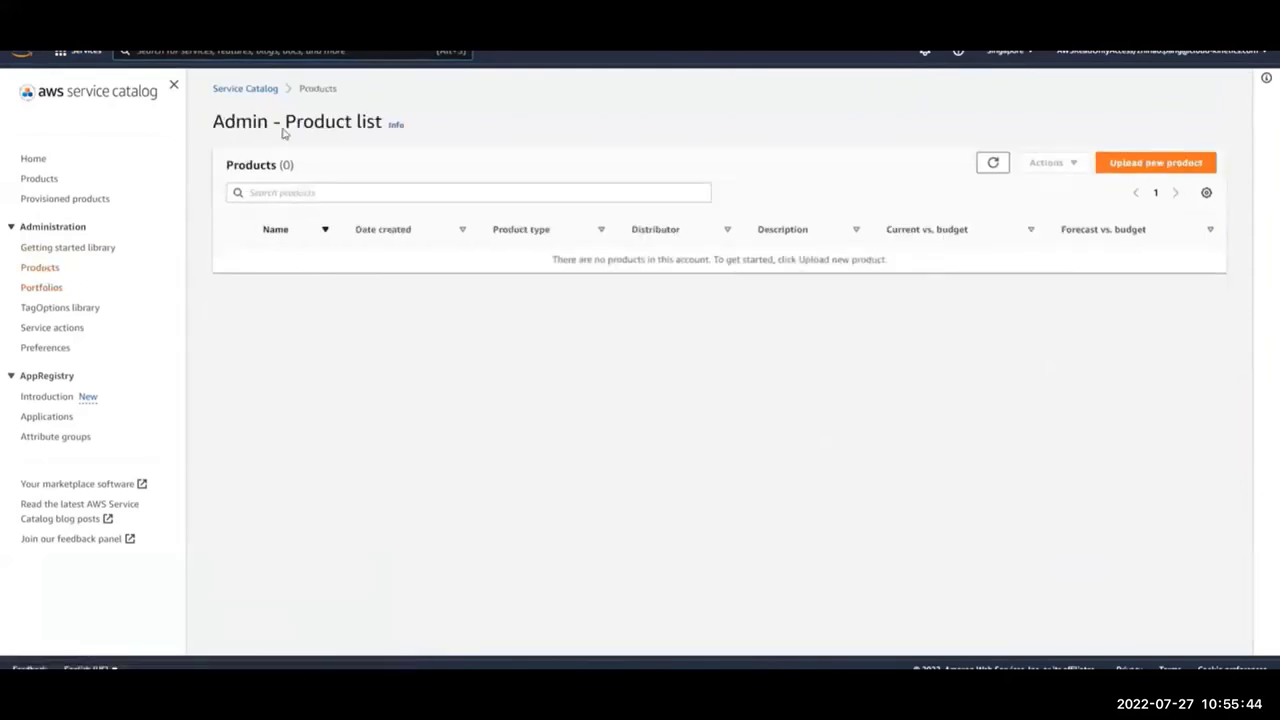
Open the management console of the Root-level account and view its AWS Control Tower Account Factory Portfolio in Service Catalog.
key(ctrl+Tab)
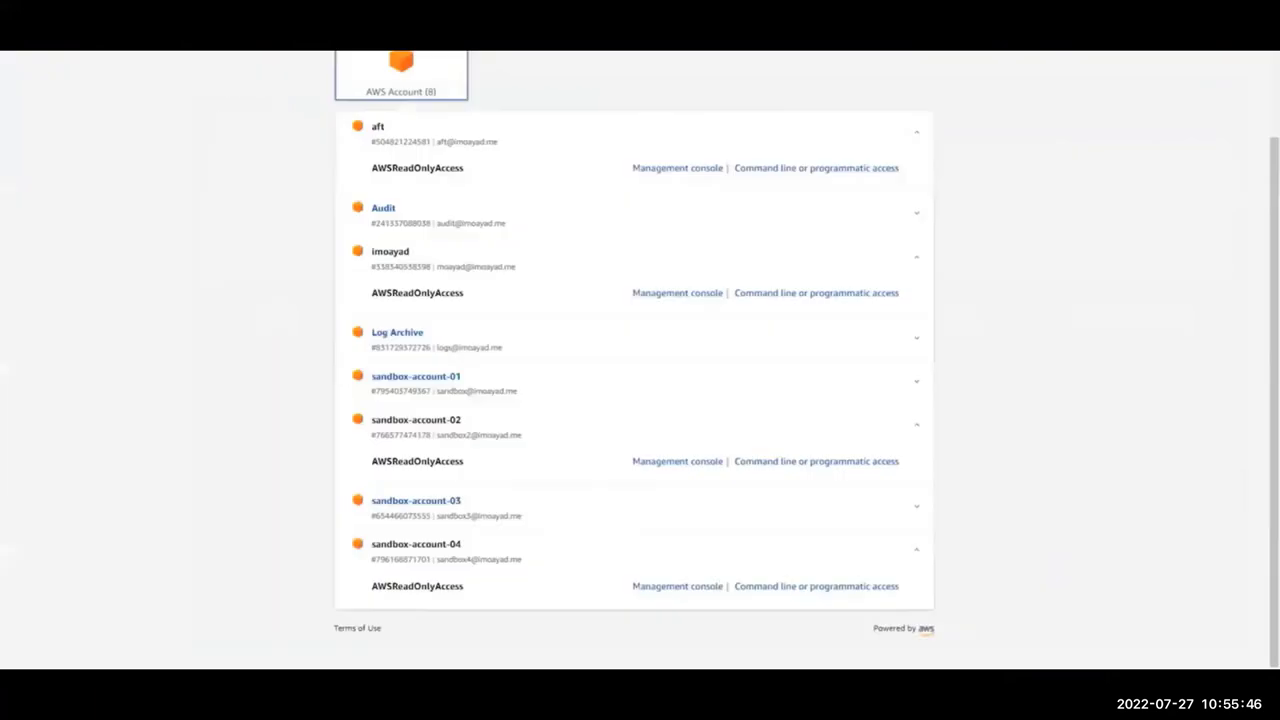
click(643, 293)
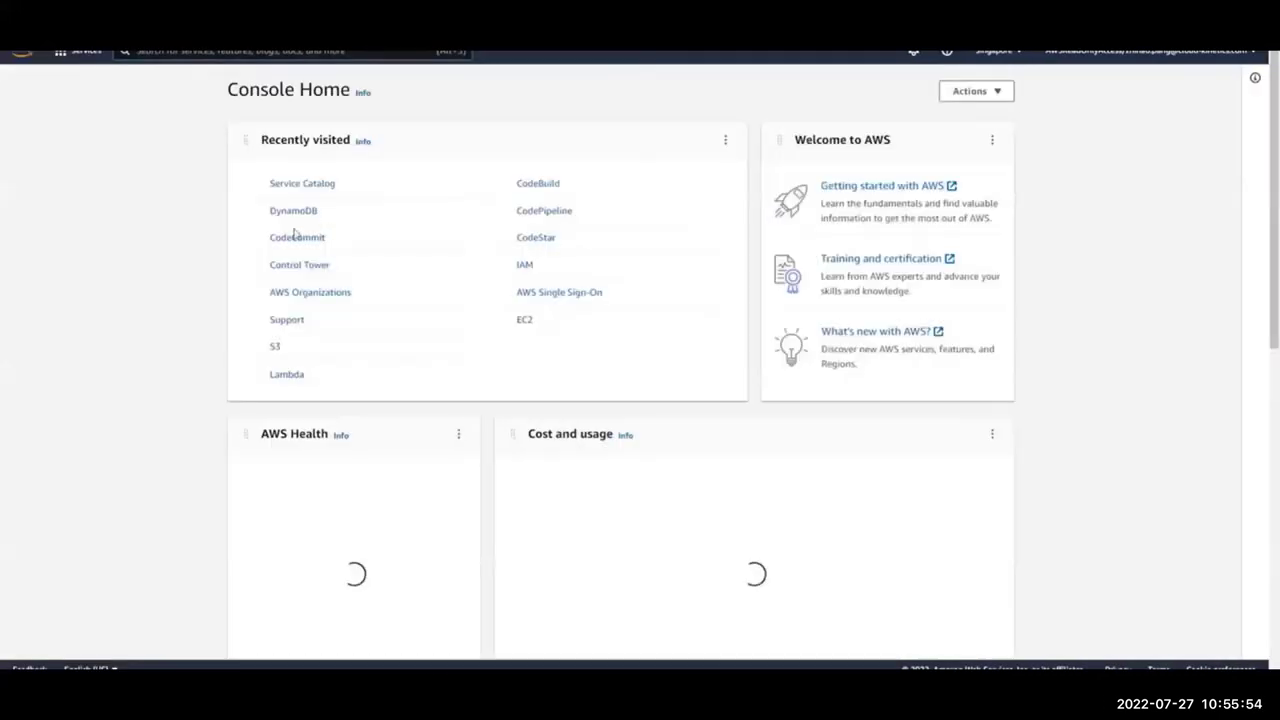
click(305, 186)
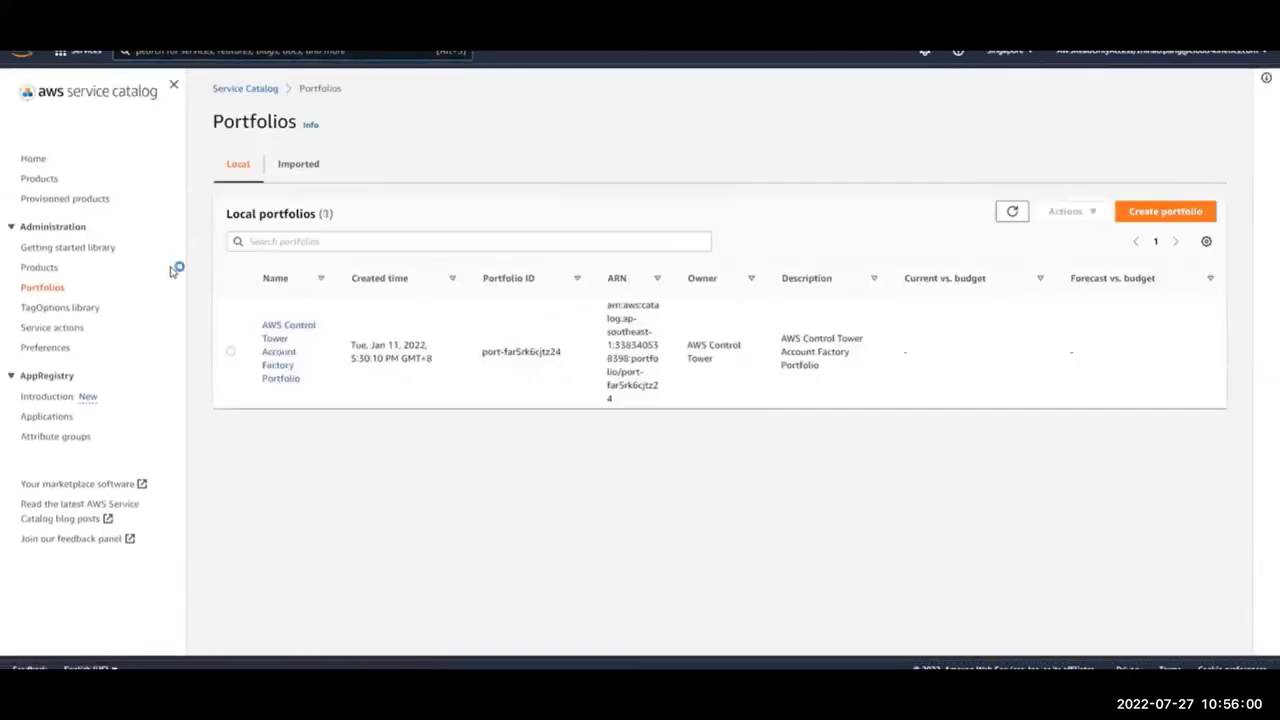
click(272, 326)
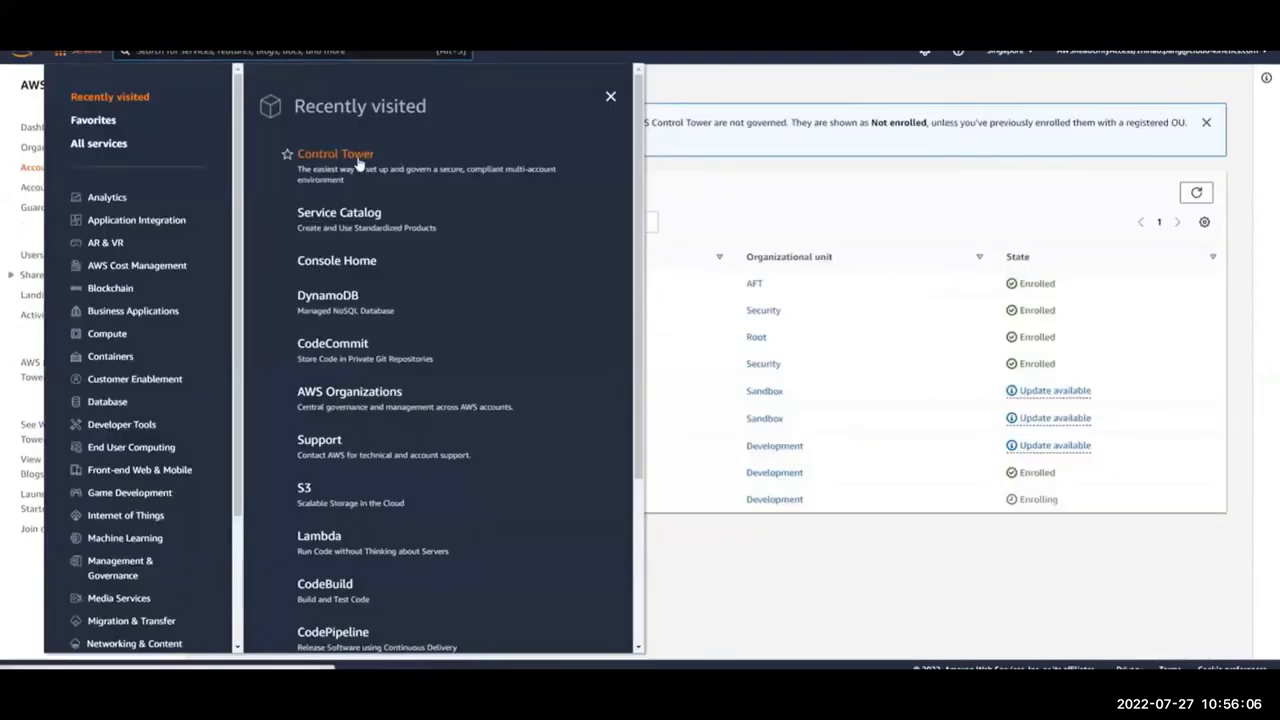
Open the Control Tower accounts list and check the enrollment state of sandbox-account-05.
click(357, 164)
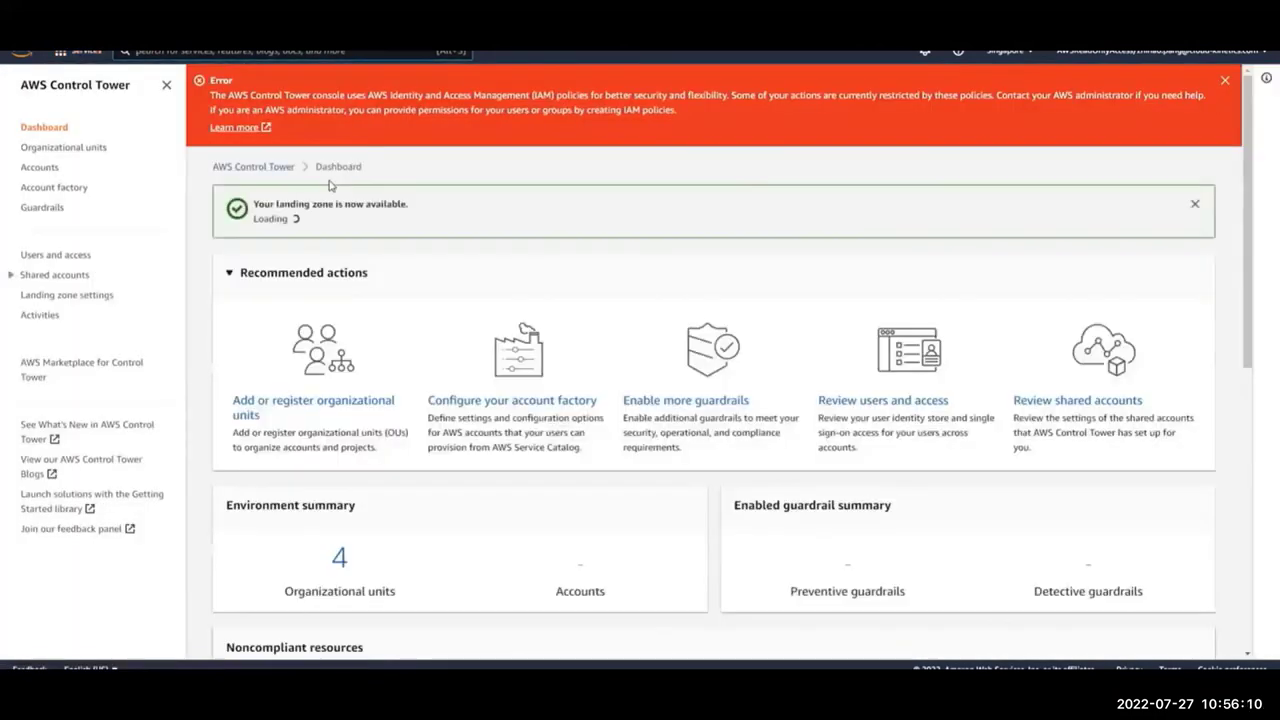
click(45, 168)
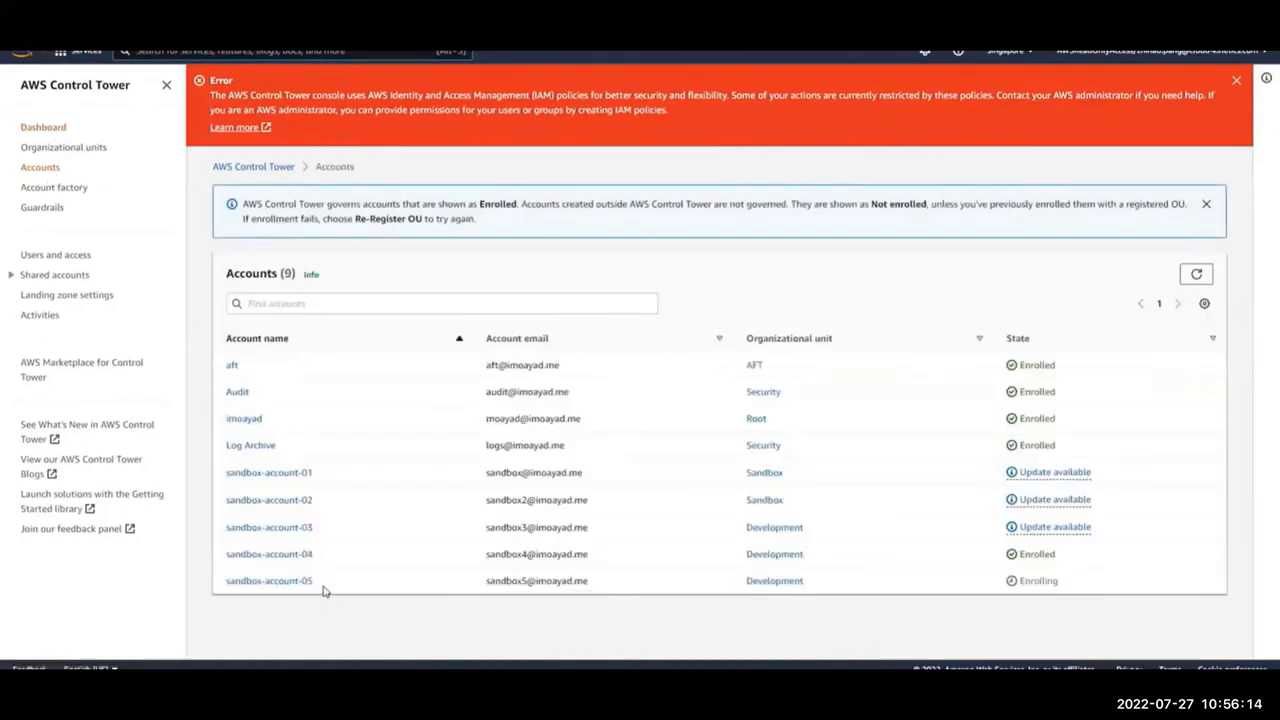
drag(316, 581, 223, 581)
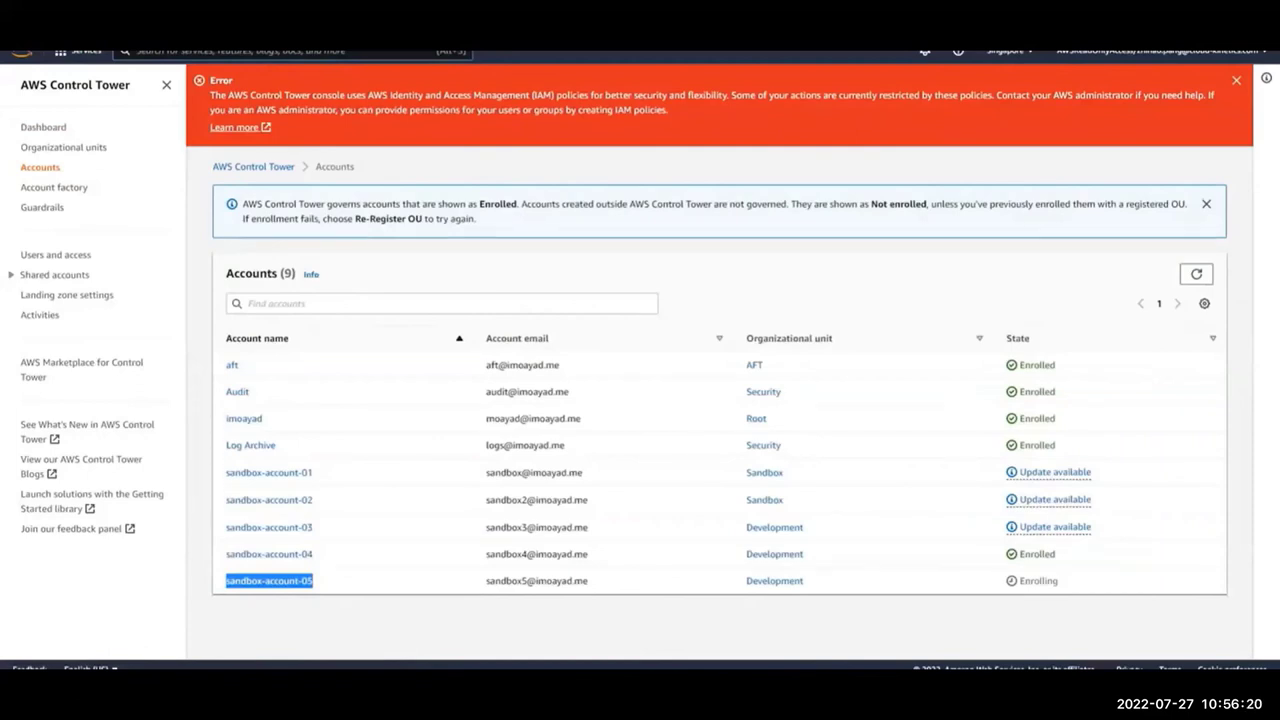
Pause the embedded demo video in the AFT in Action presentation and advance to the closing slide.
key(F5)
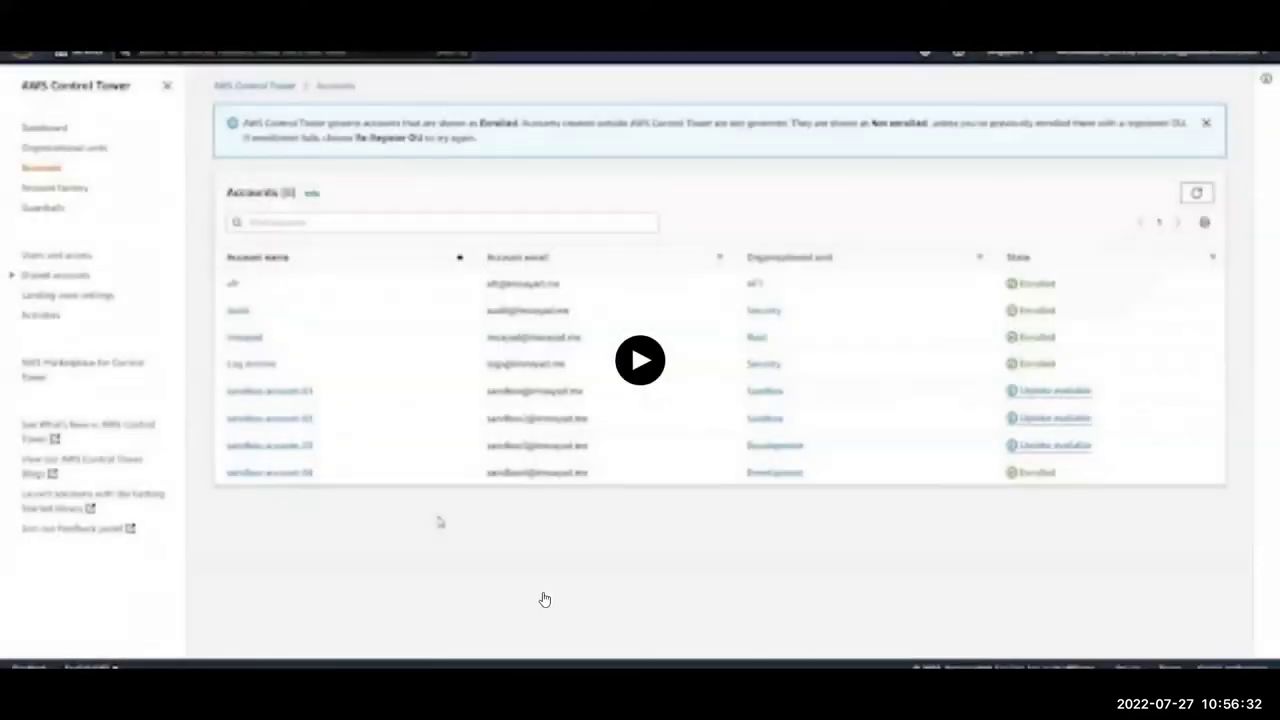
key(Escape)
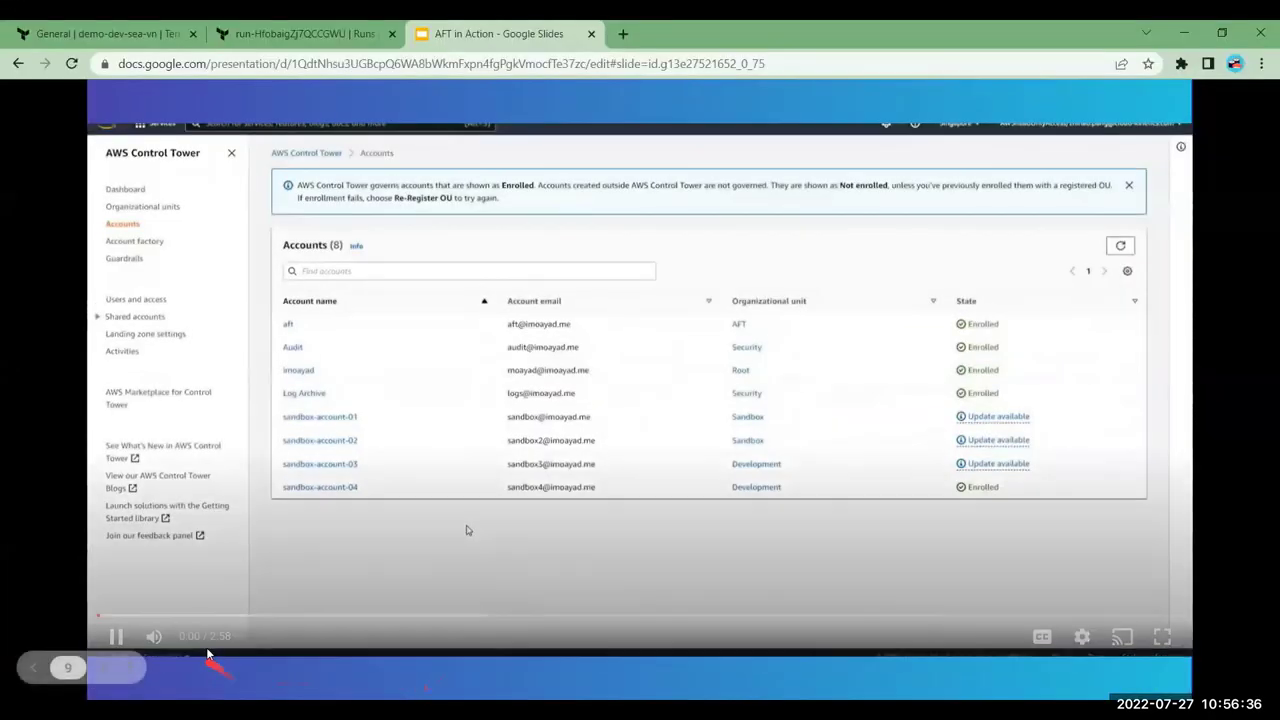
click(305, 547)
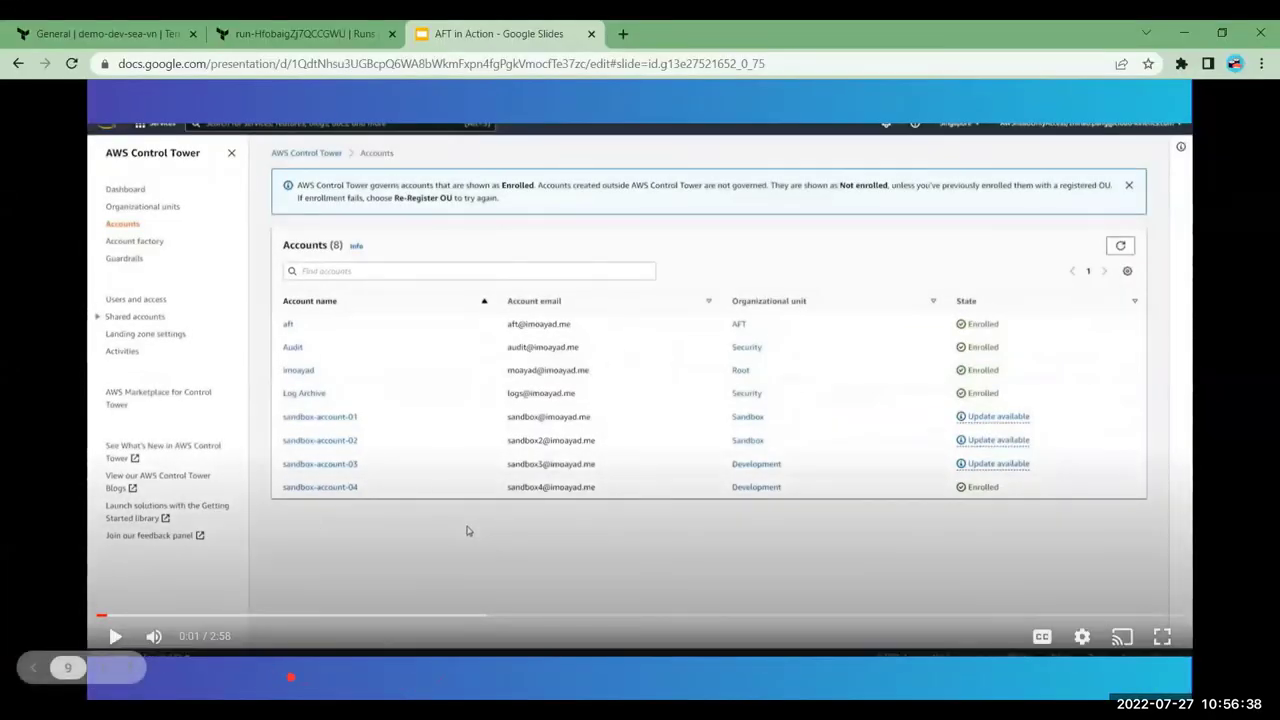
key(Right)
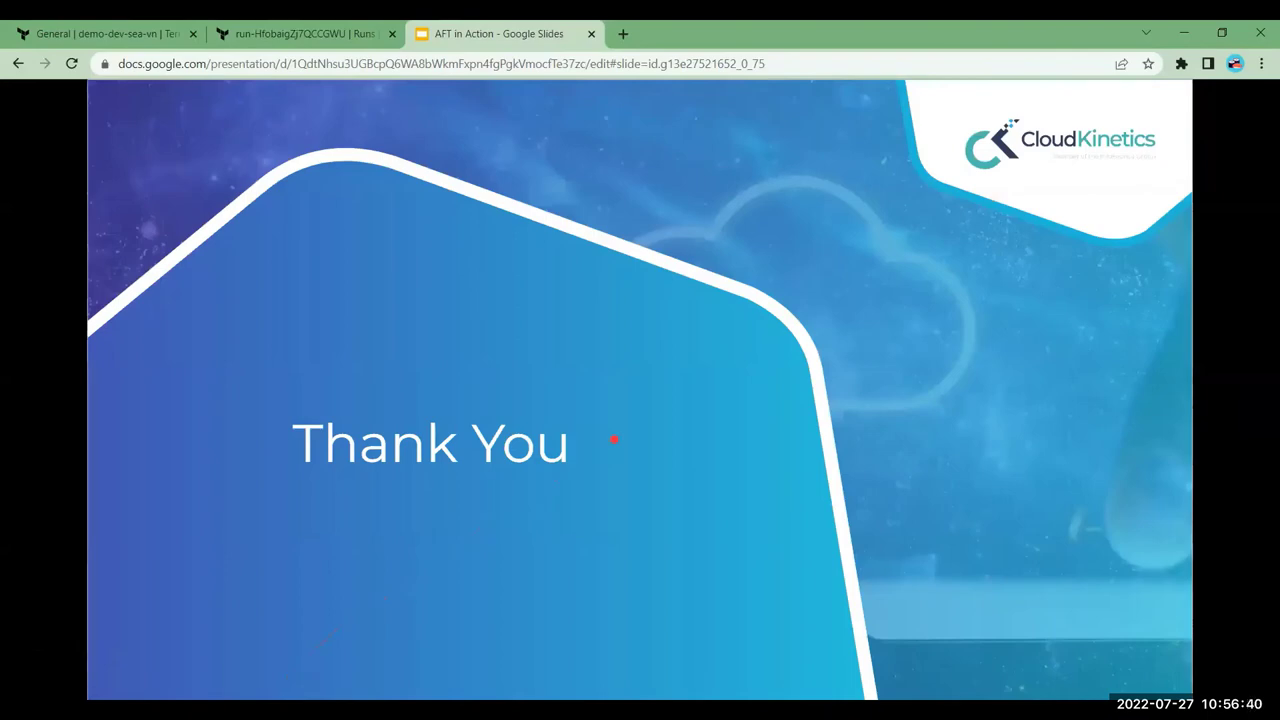